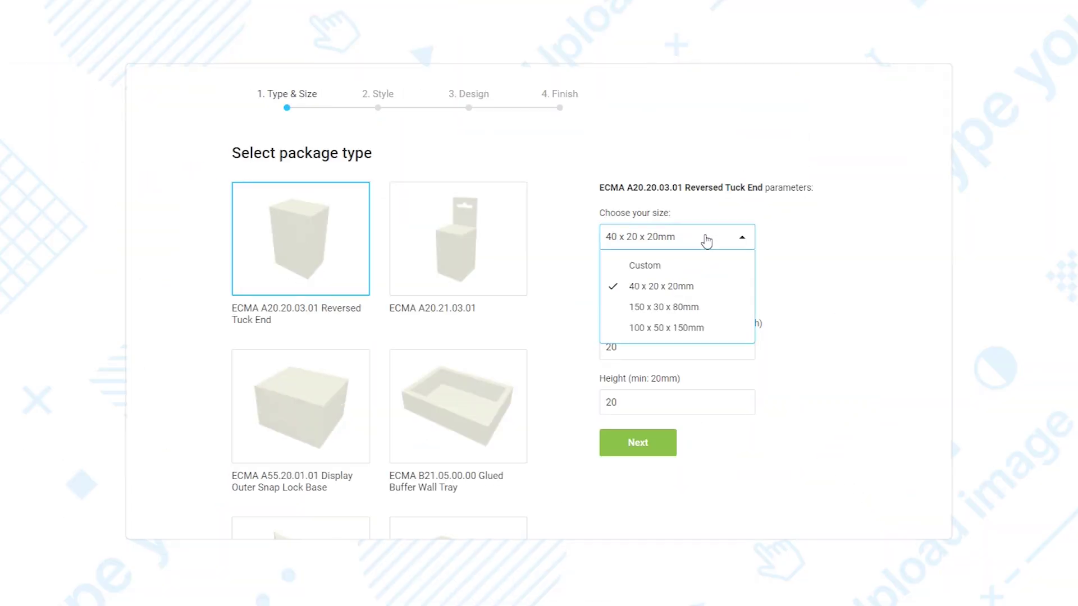
Step: Try the 150 x 30 x 80mm preset size, then switch to 100 x 50 x 150mm
click(681, 306)
click(685, 242)
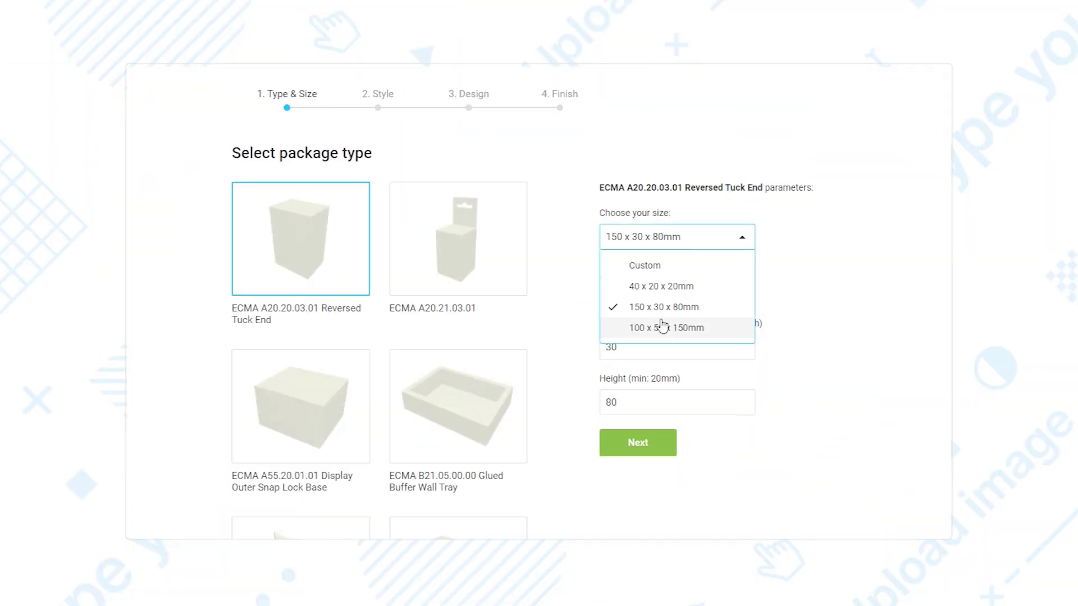
click(662, 328)
Step: Choose the FEFCO 0717 carrier at 80 x 170mm with a 70 mm lid height
scroll(566, 255, down, 5)
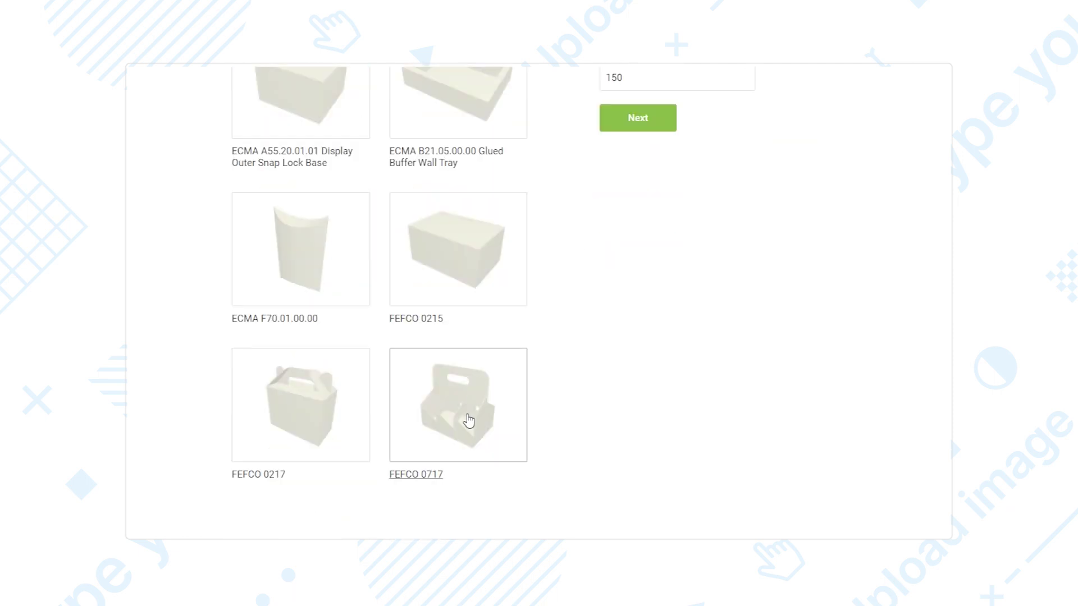
click(469, 421)
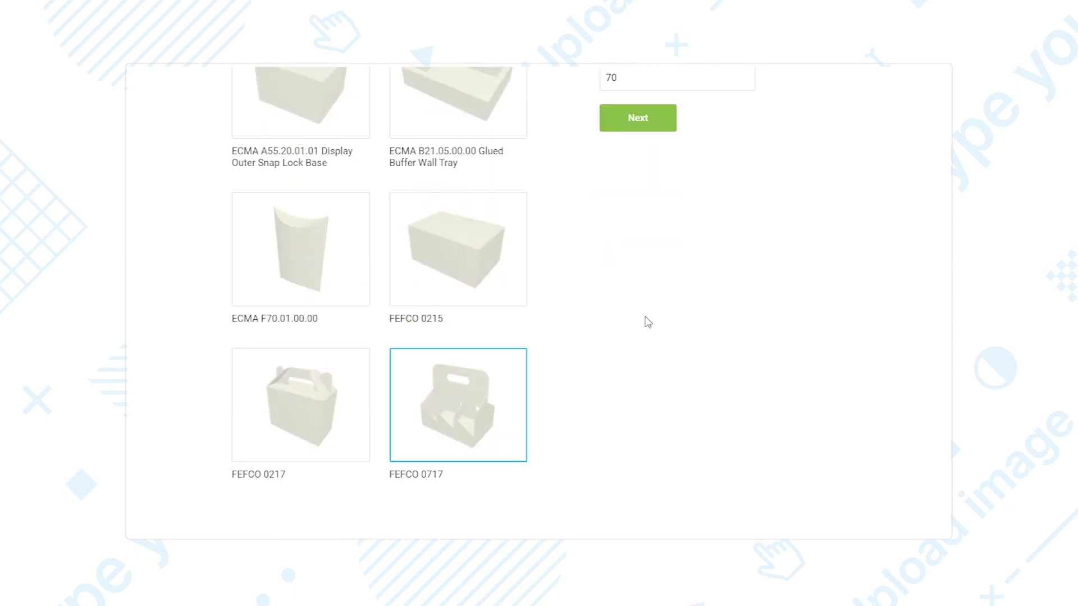
scroll(648, 322, up, 5)
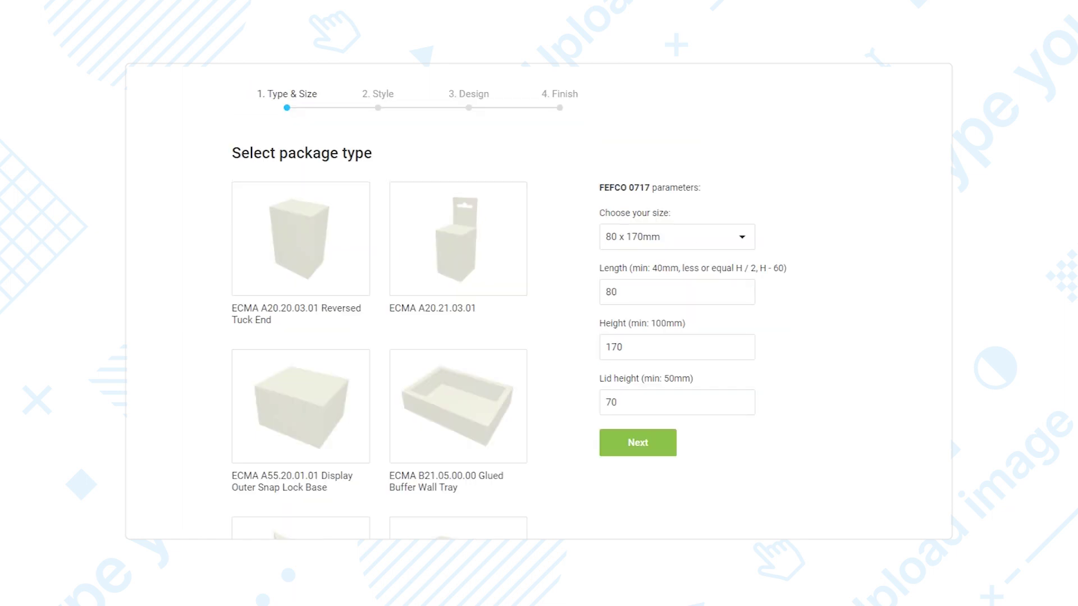
drag(600, 189, 698, 189)
Step: Apply the striped Style 5 to the FEFCO 0717 carrier and load the design editor
click(721, 199)
click(643, 439)
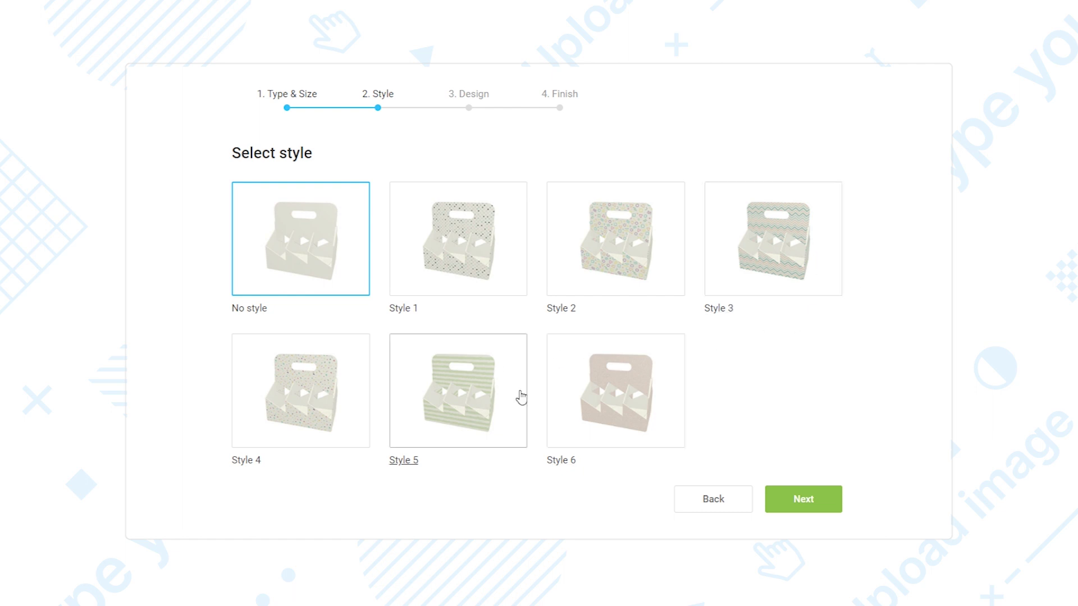
click(474, 400)
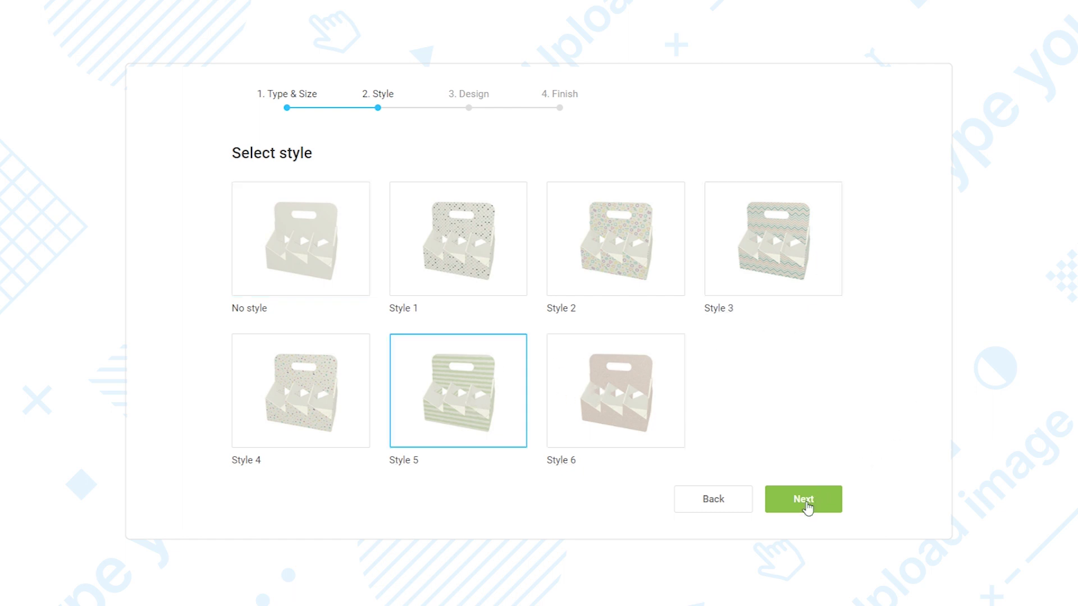
click(806, 505)
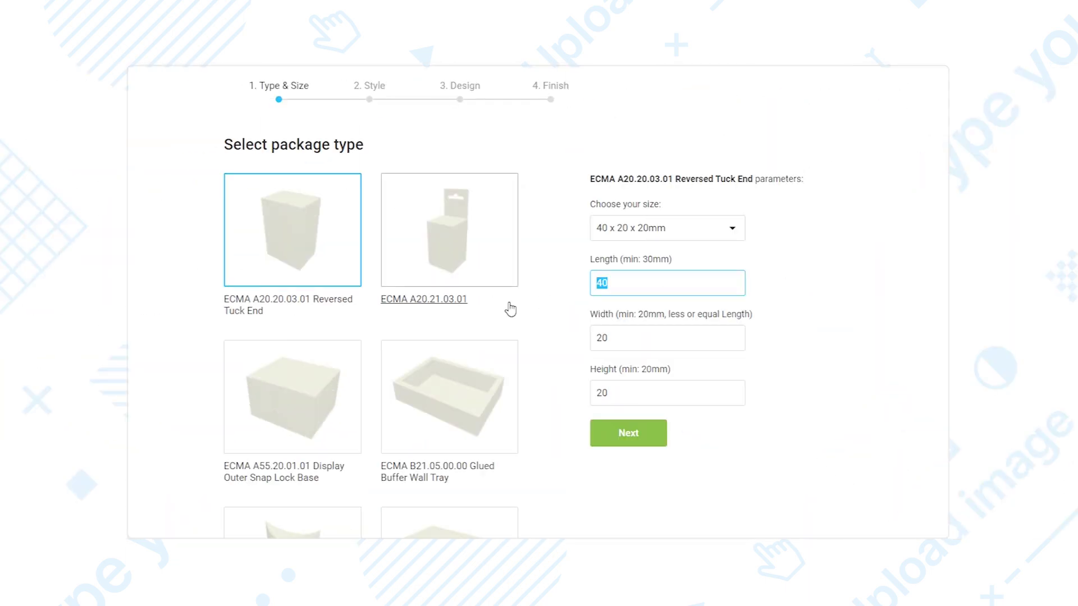
Step: Enter a custom 60 x 30 x 60 mm size for the Reversed Tuck End box and continue to Style
text(60)
key(Tab)
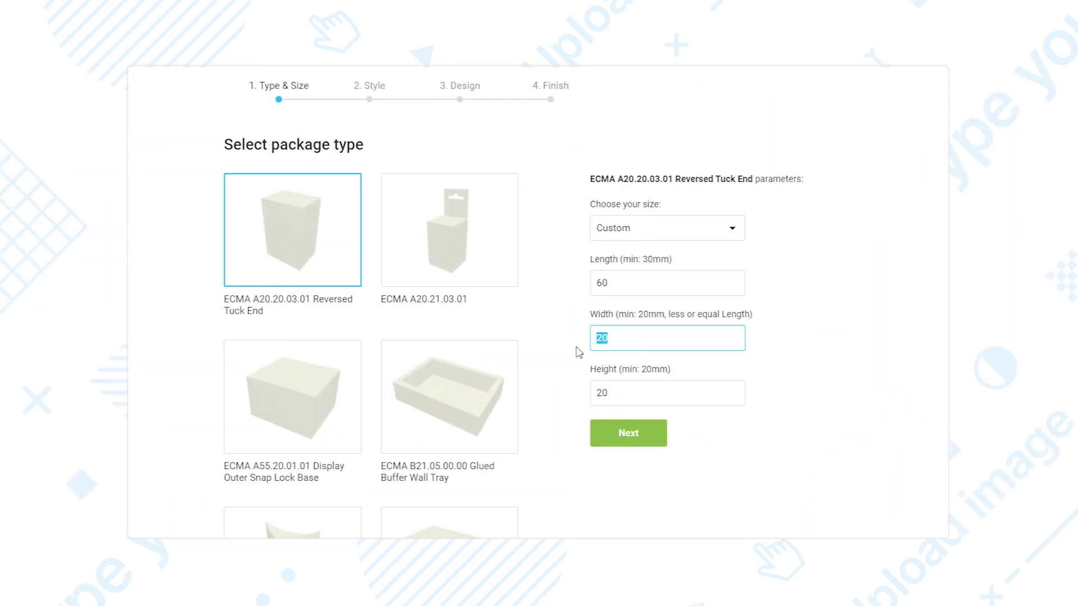
text(30)
key(Tab)
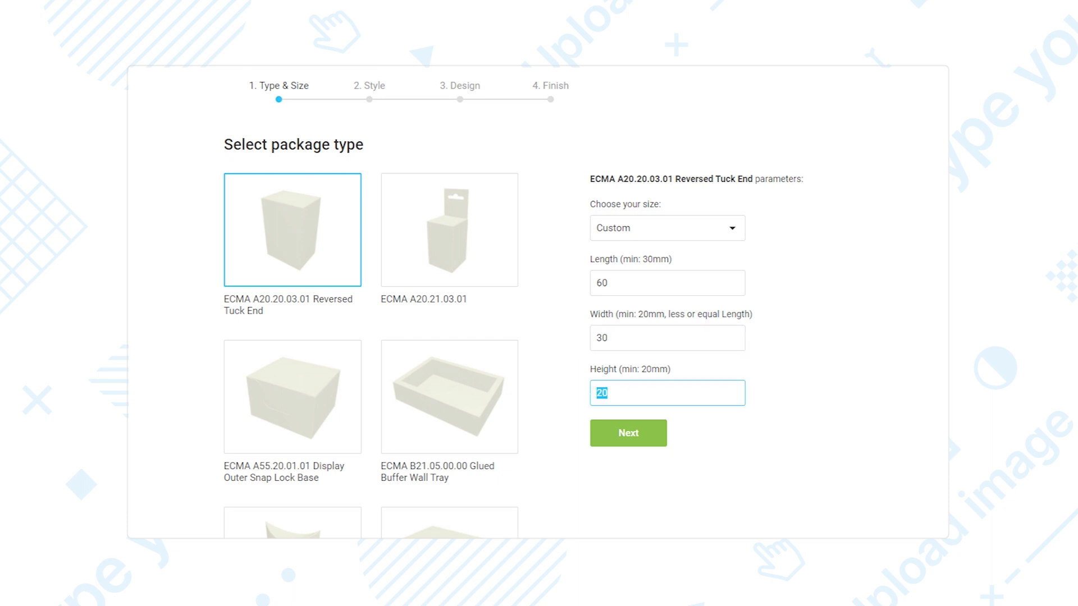
click(629, 434)
scroll(628, 437, down, 1)
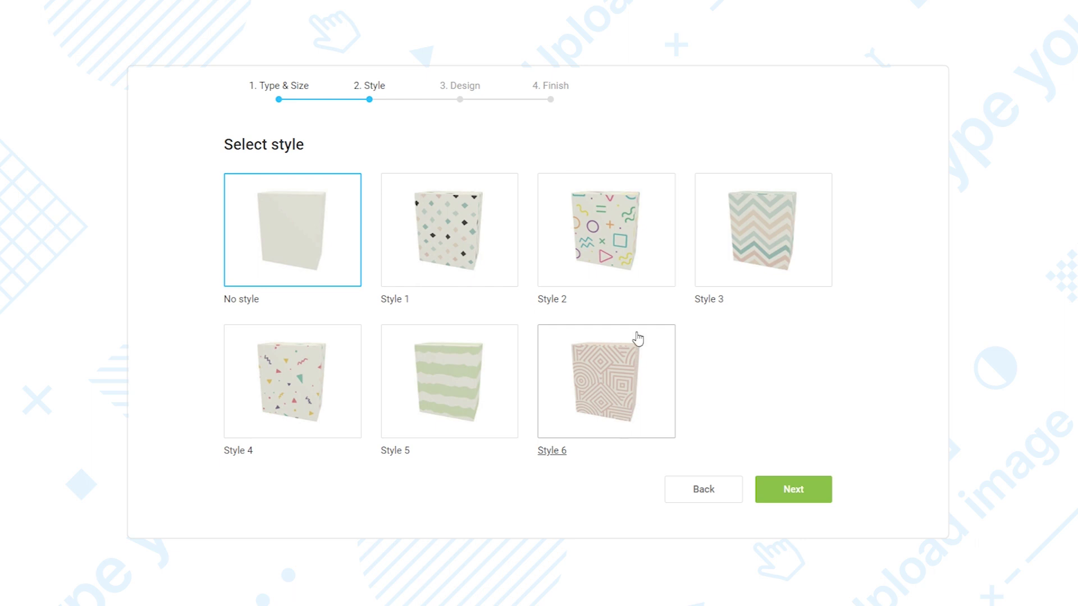
Step: Apply the zigzag Style 3 to the tuck-end box
click(734, 243)
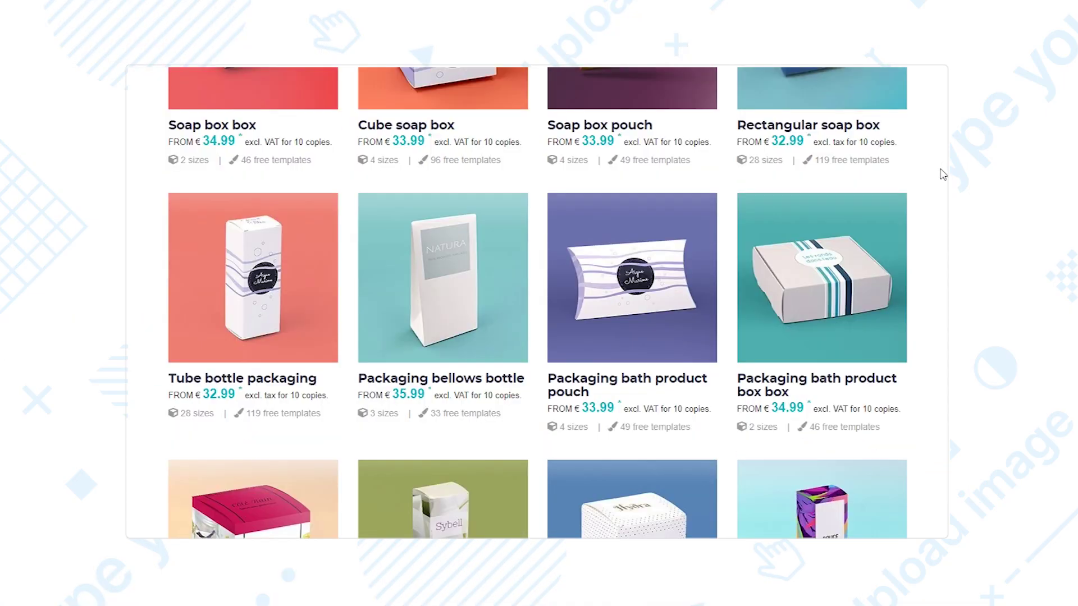
scroll(943, 174, down, 5)
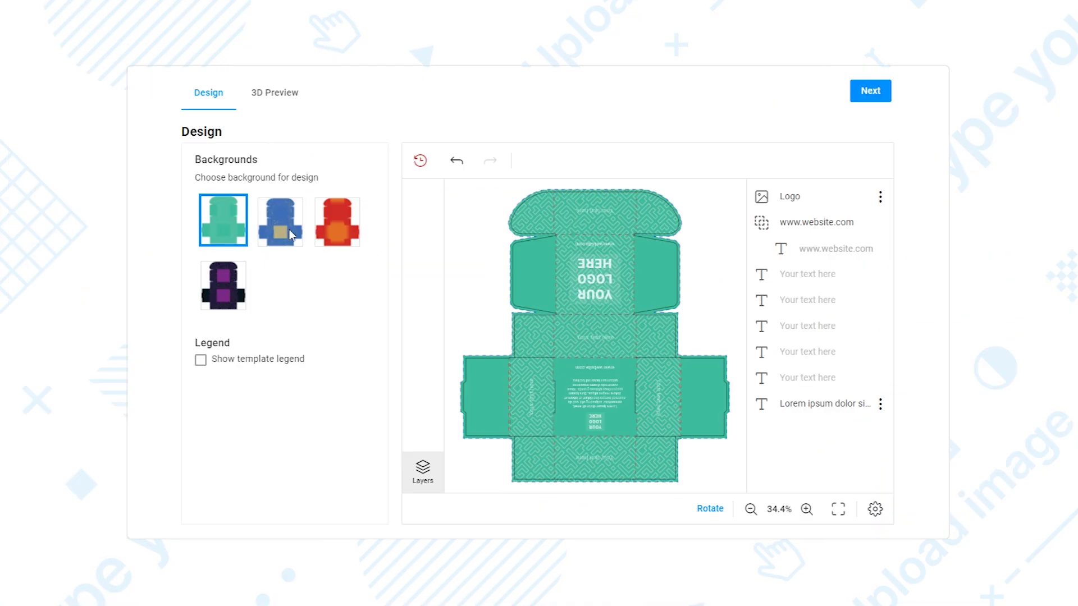
Step: Try blue, red and purple backgrounds on the mailer box
click(291, 235)
click(347, 236)
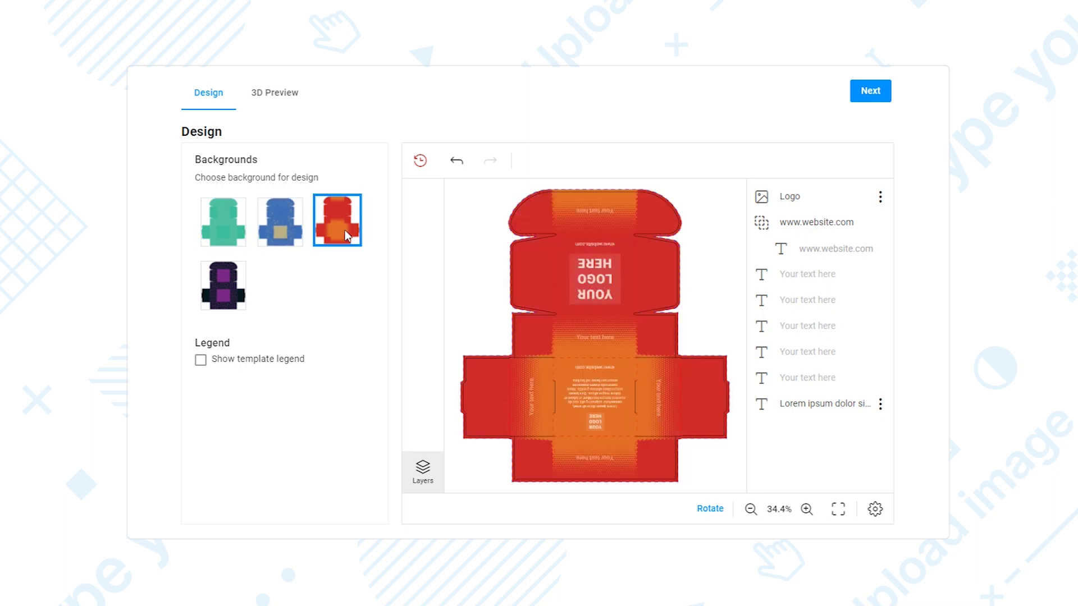
click(225, 286)
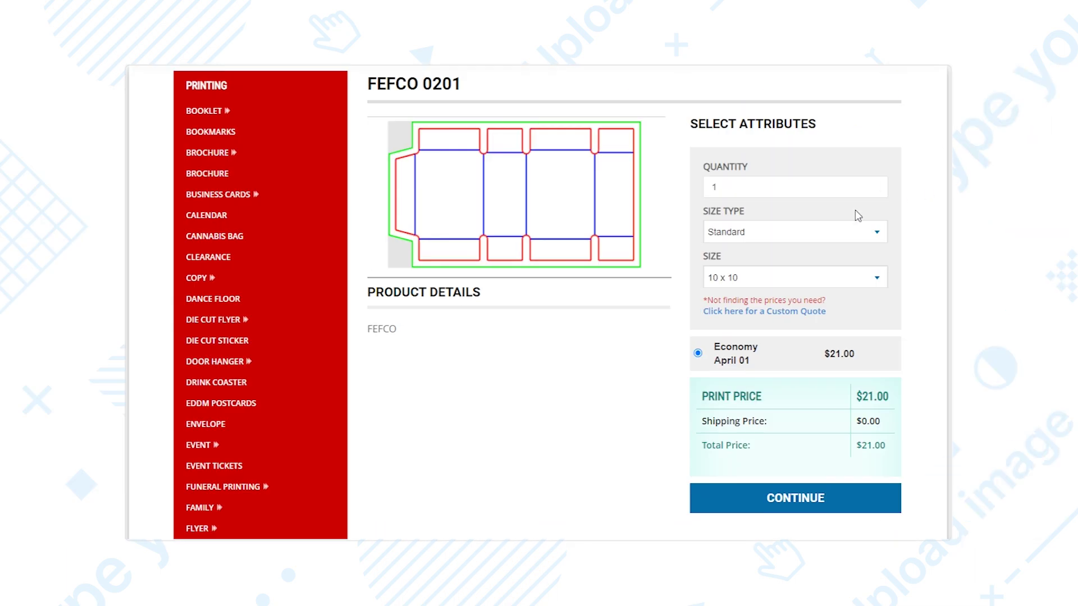
Step: Switch to a custom size type and start entering width 2
click(840, 230)
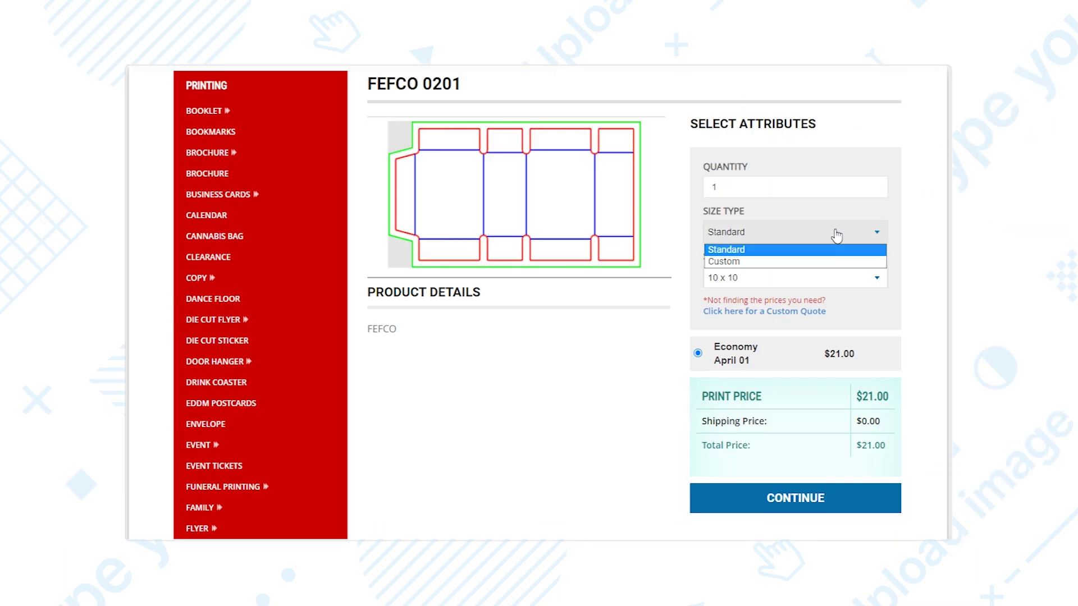
click(826, 262)
click(825, 296)
text(2)
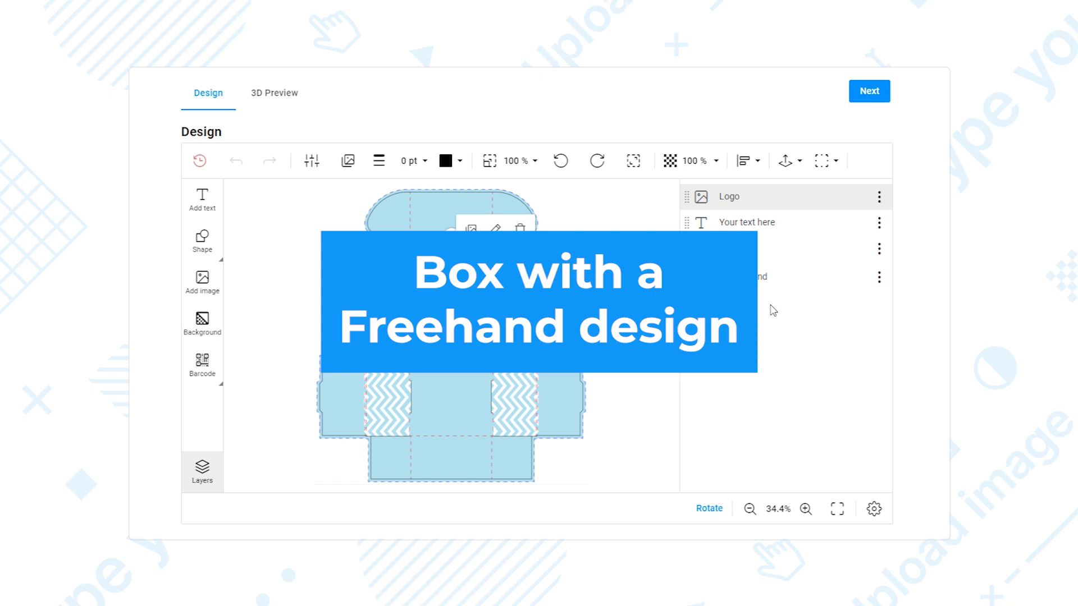
Step: Delete the zigzag band shape from the mailer-box design
mouse_move(527, 391)
mouse_down()
mouse_move(505, 397)
mouse_move(539, 361)
mouse_move(529, 373)
mouse_up()
key(Delete)
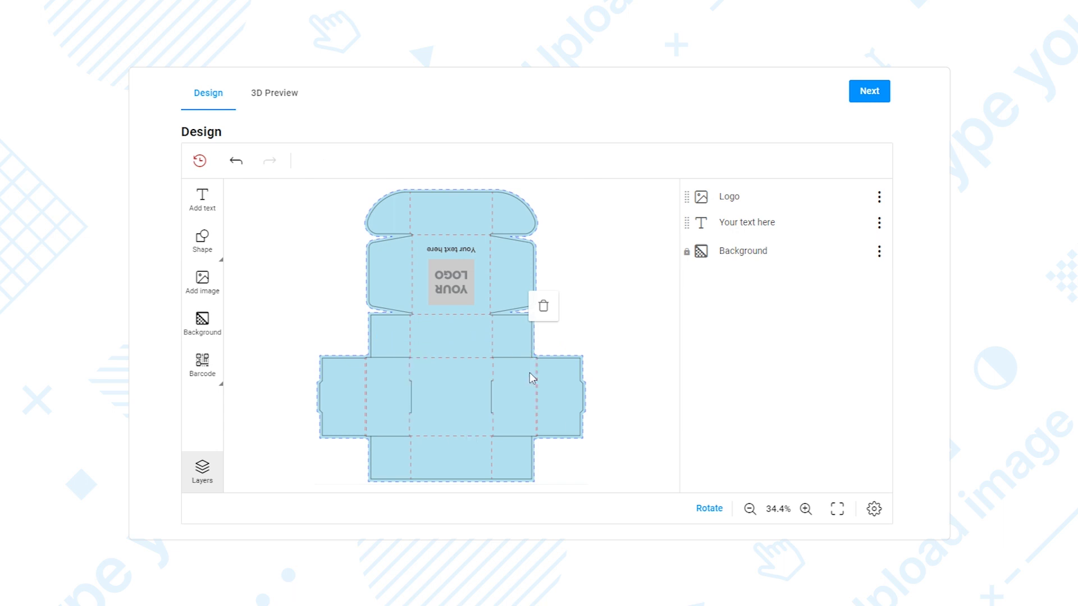
click(455, 285)
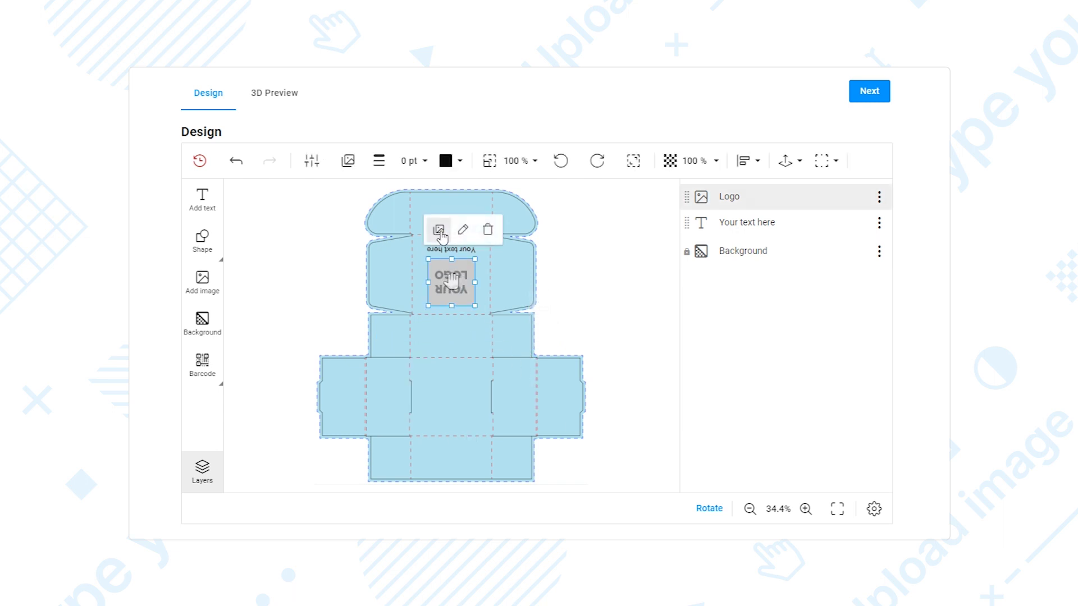
Step: Replace the logo placeholder with logo_cc.svg
click(442, 230)
click(291, 230)
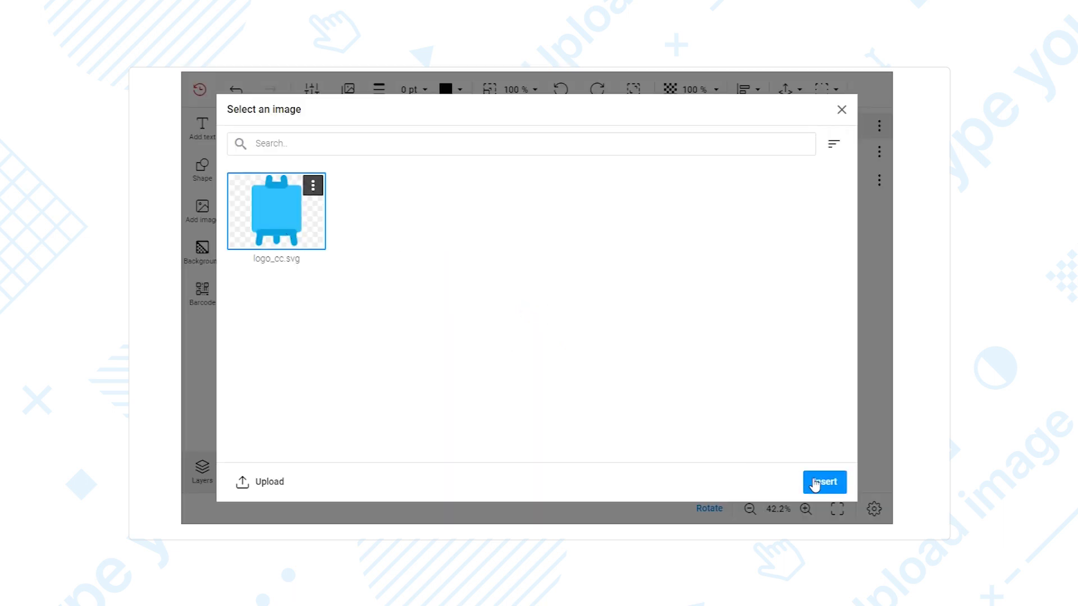
click(815, 483)
click(599, 305)
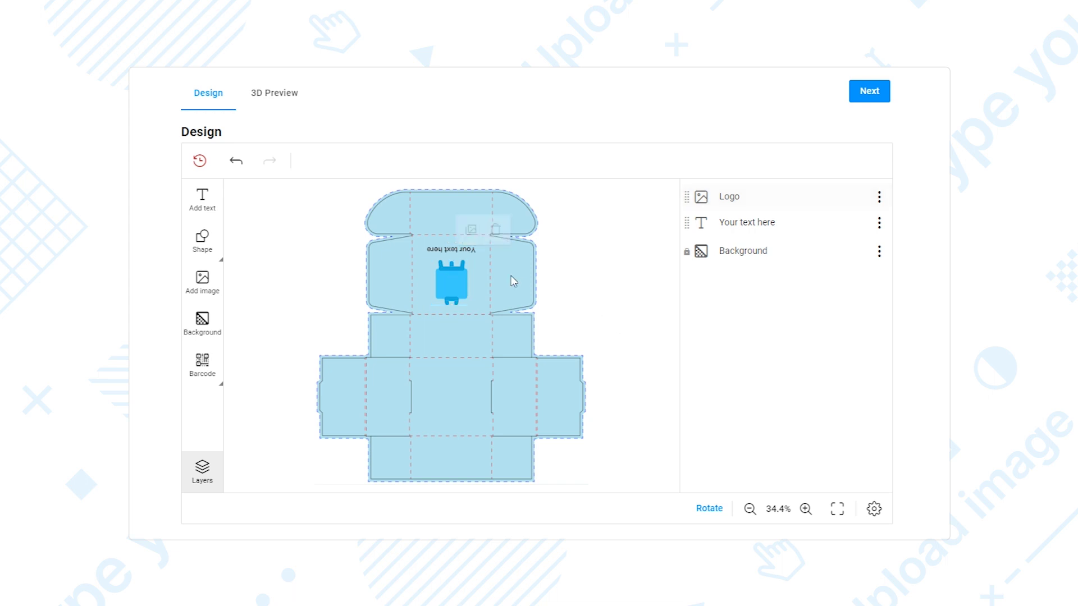
Step: Change the placeholder text to 'Customer's Canvas' and show the background choices
click(461, 254)
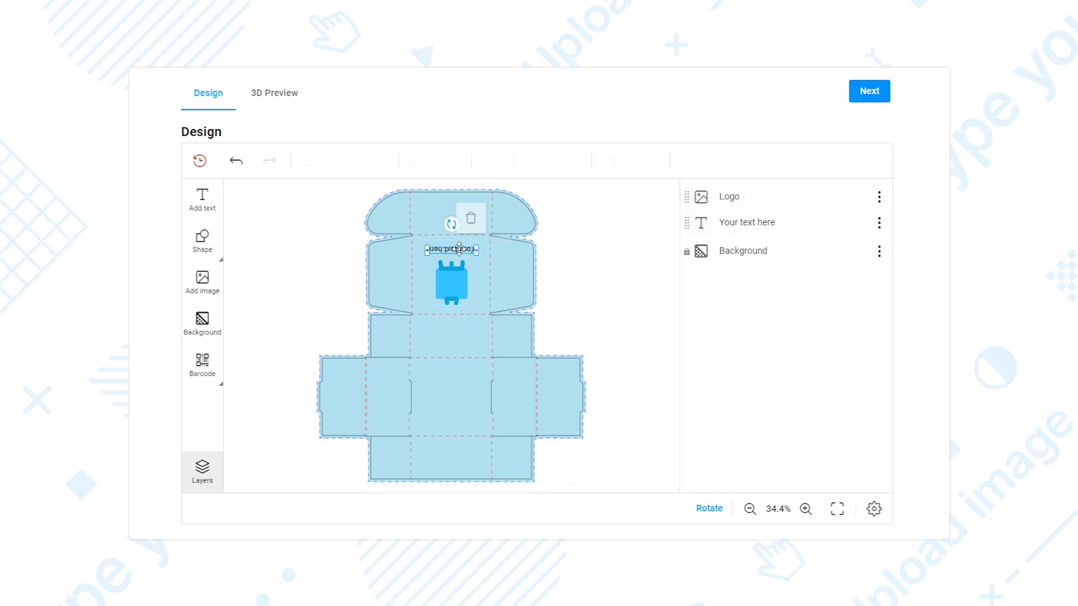
text(Customer's Canvas)
click(557, 307)
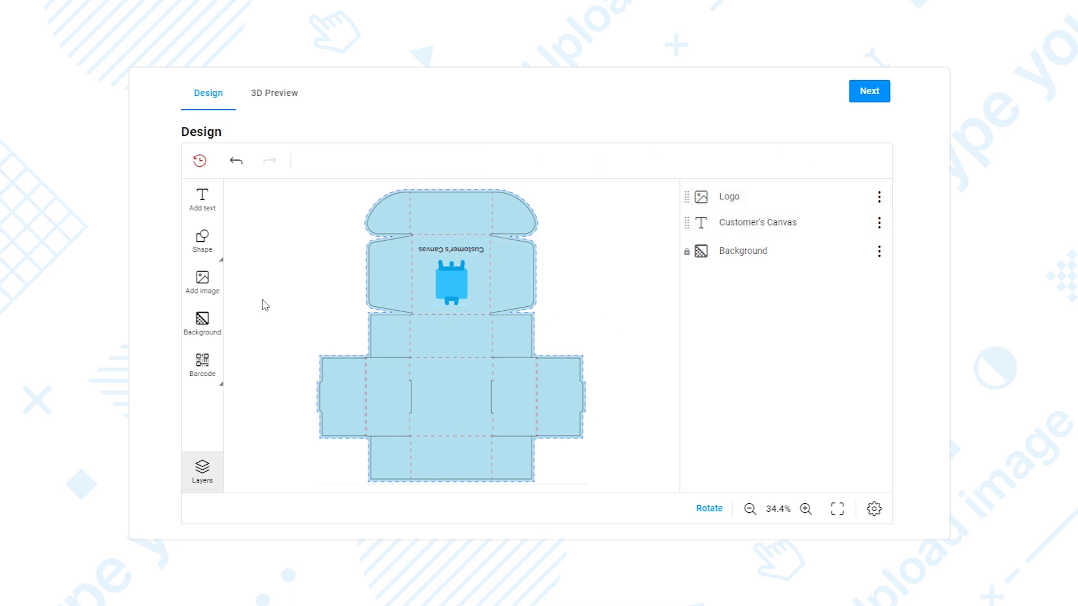
click(203, 320)
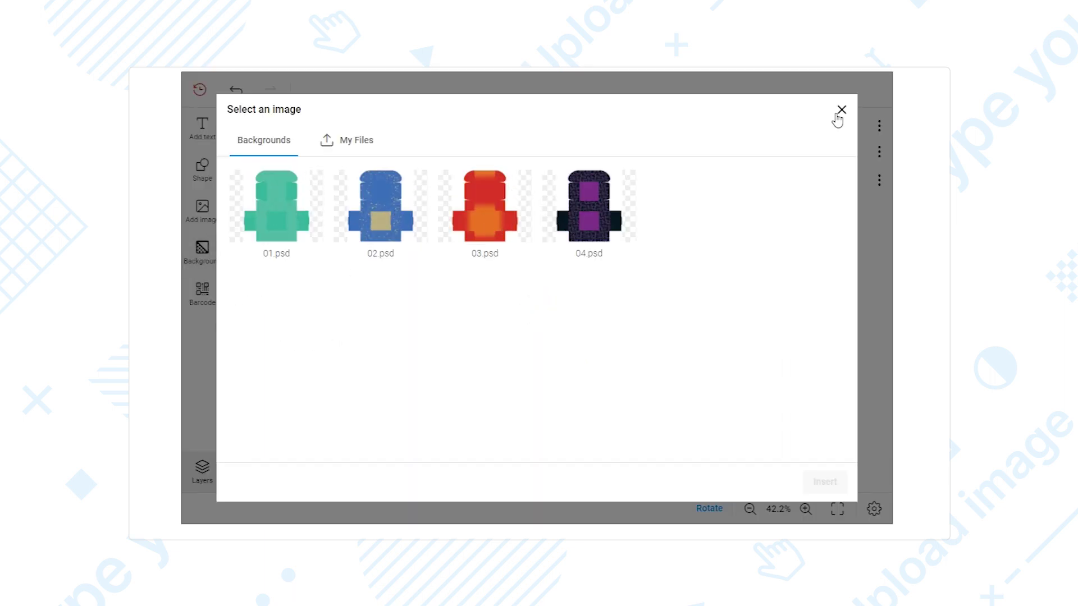
Step: Add a grey rectangle to the box's lower panel, then bring up the QR code options
click(840, 111)
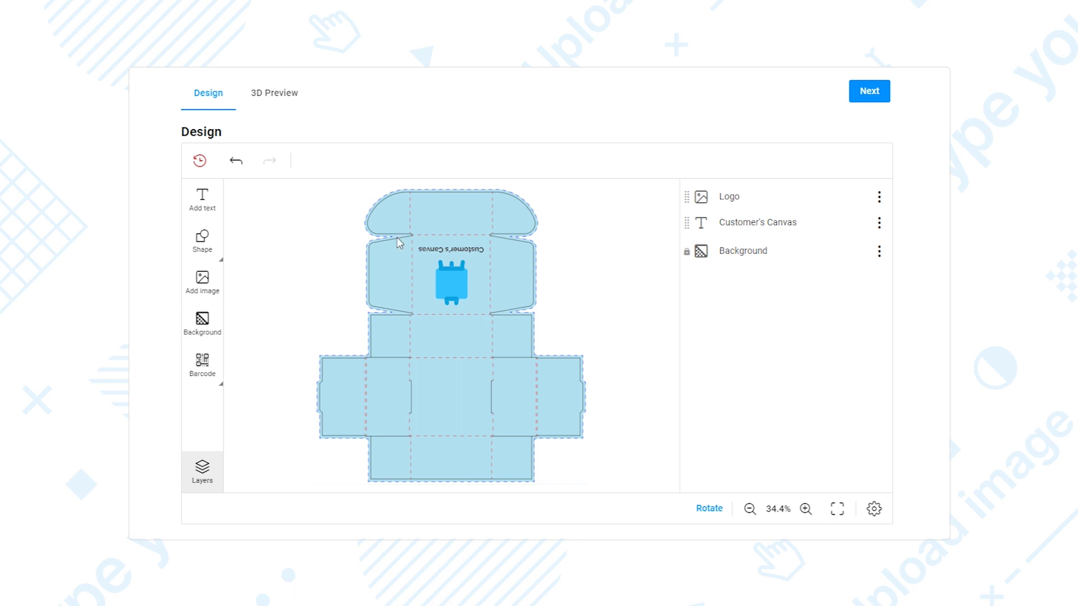
click(201, 239)
click(288, 259)
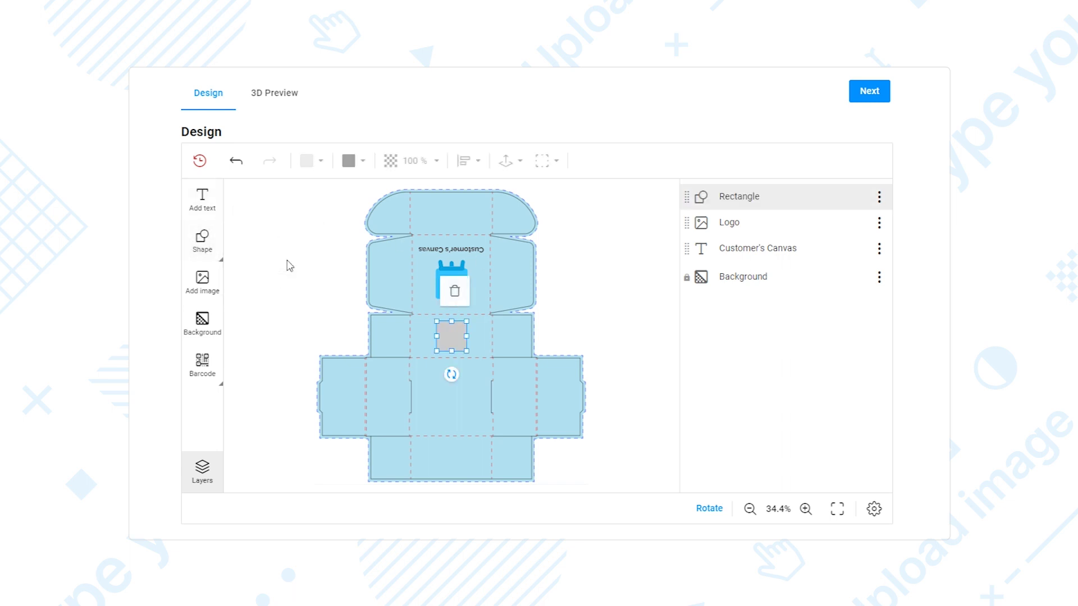
drag(450, 334, 453, 396)
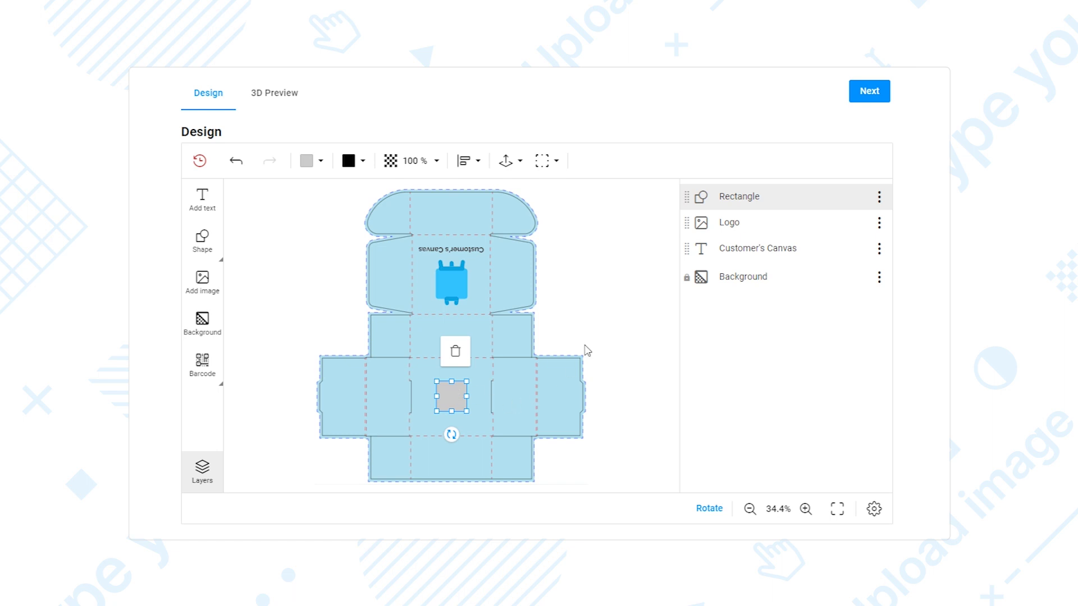
click(599, 338)
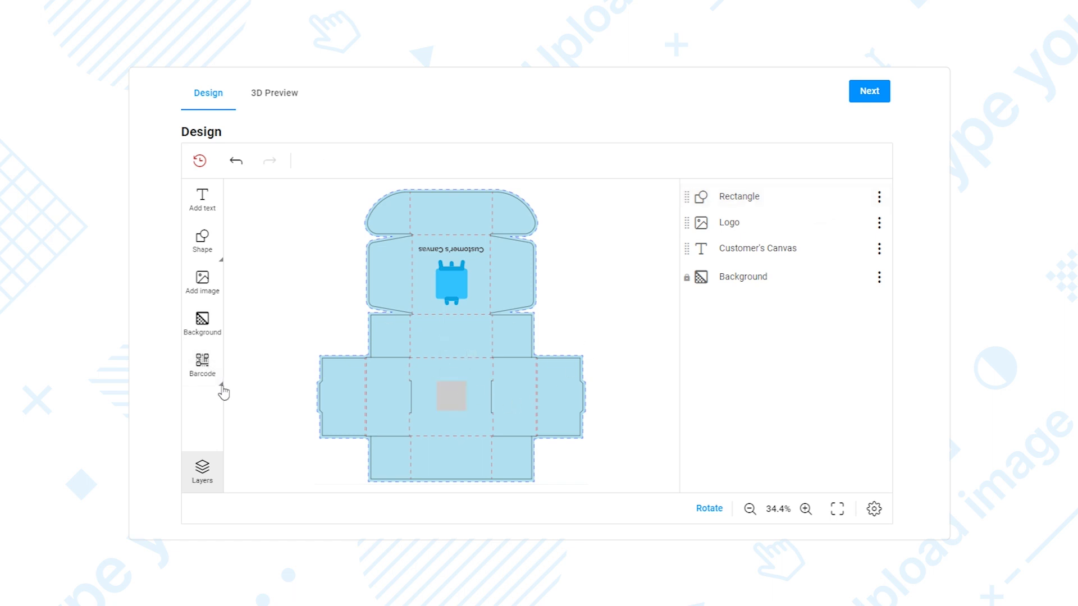
click(223, 392)
click(277, 388)
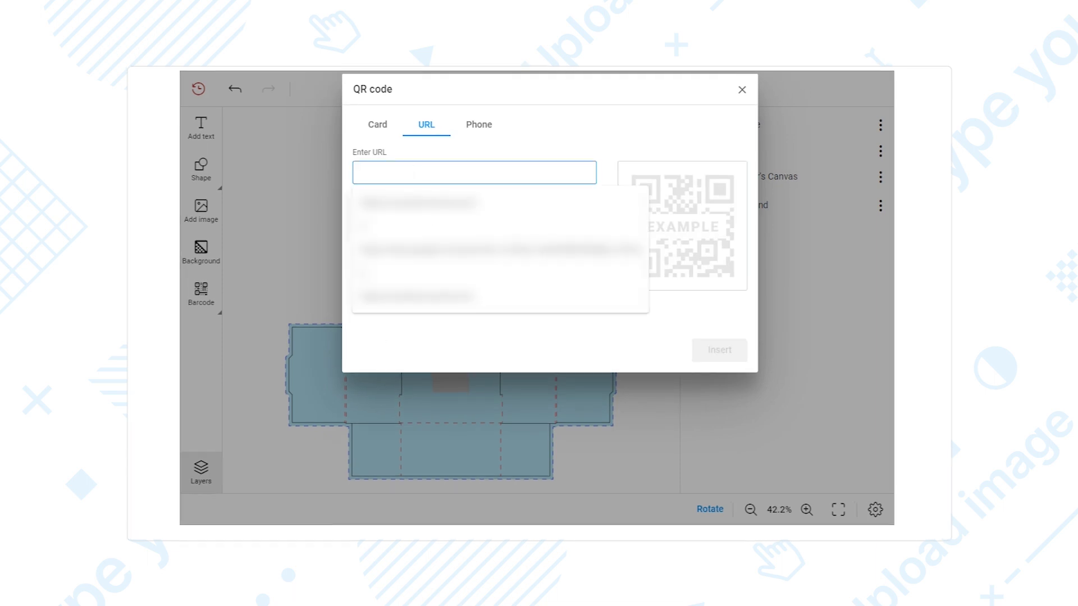
click(560, 247)
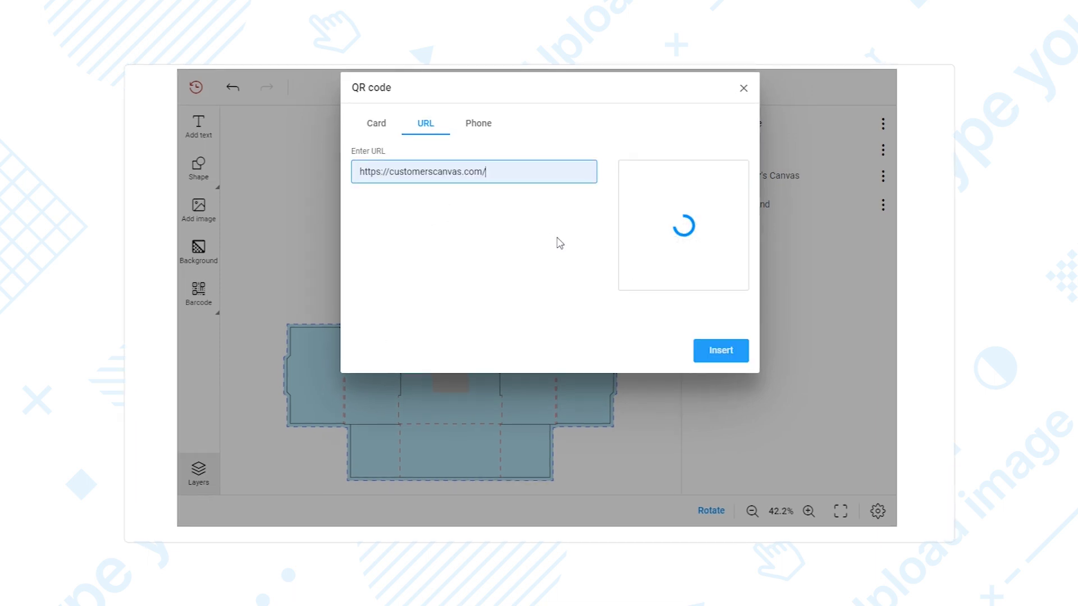
click(719, 351)
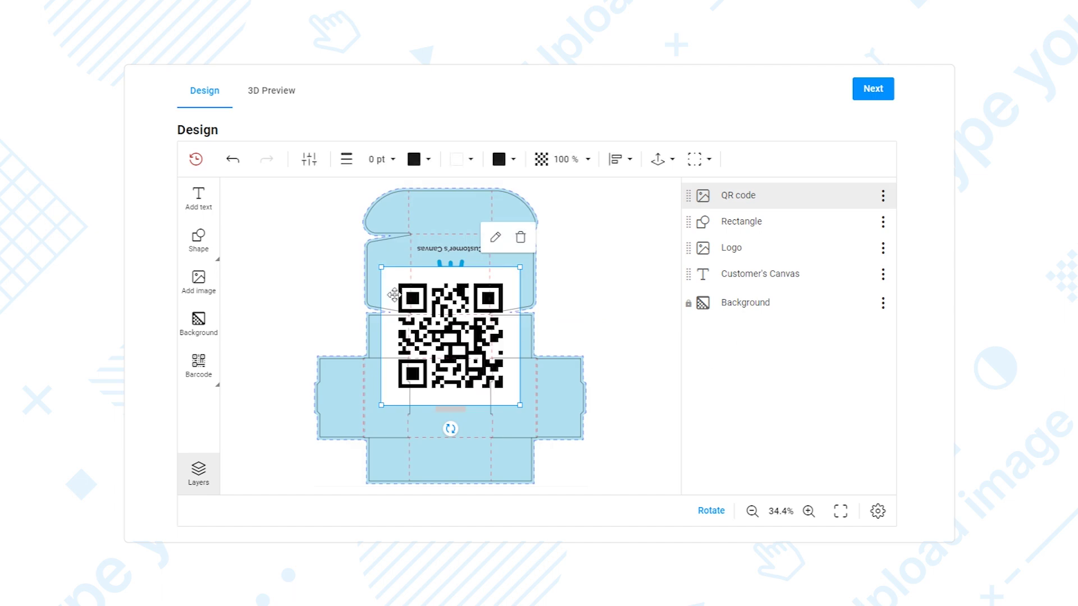
Step: Shrink the QR code and delete the grey placeholder rectangle
drag(384, 272, 451, 399)
click(451, 395)
key(Delete)
click(630, 361)
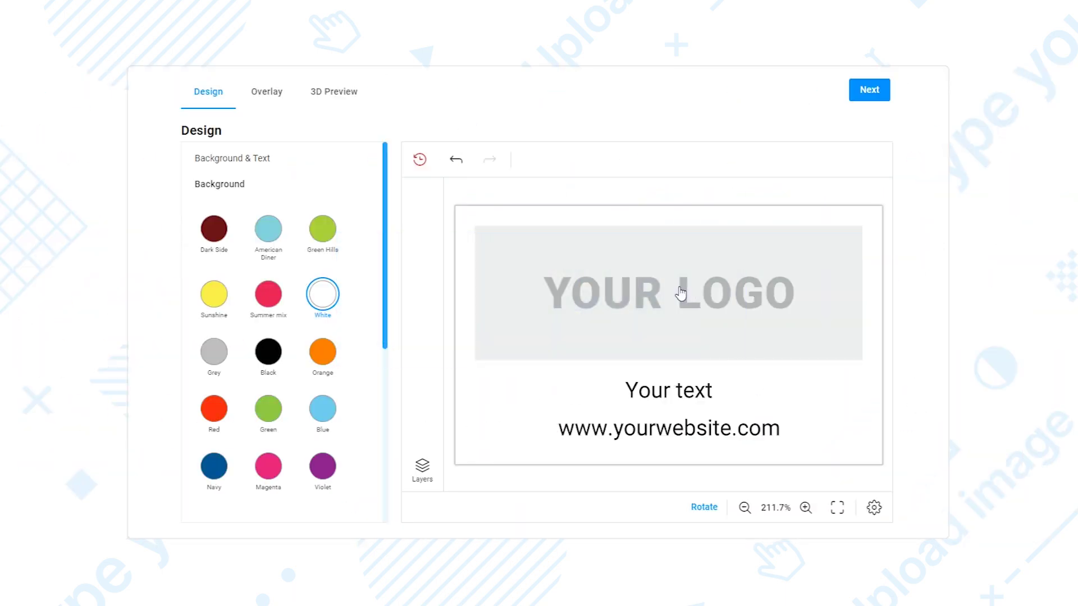
Step: Swap the logo placeholder for the Planet Express logo 02.svg and pick the blue background
click(668, 291)
click(838, 382)
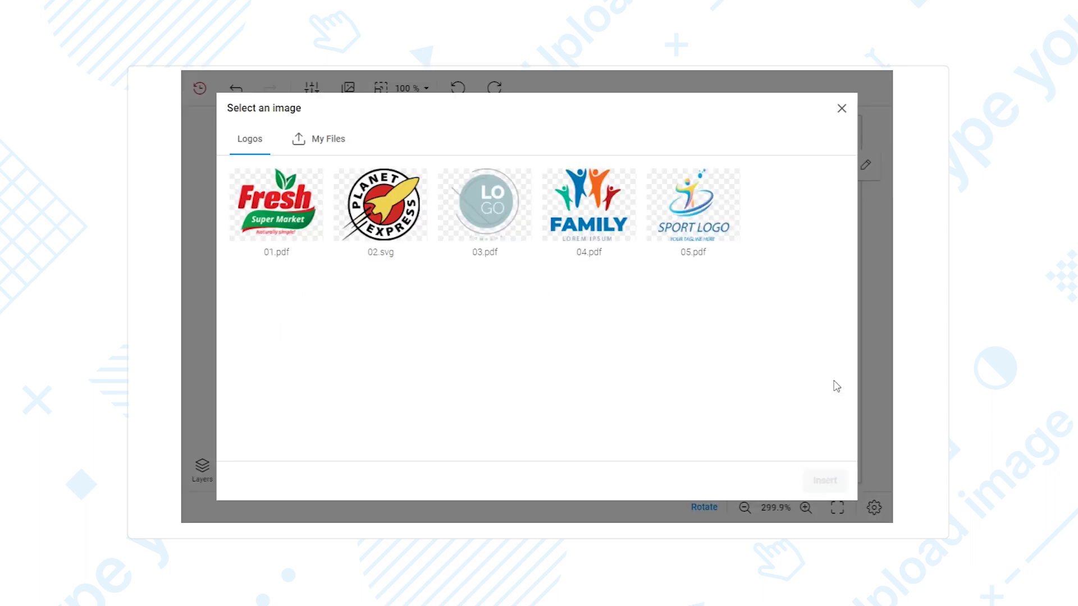
click(393, 219)
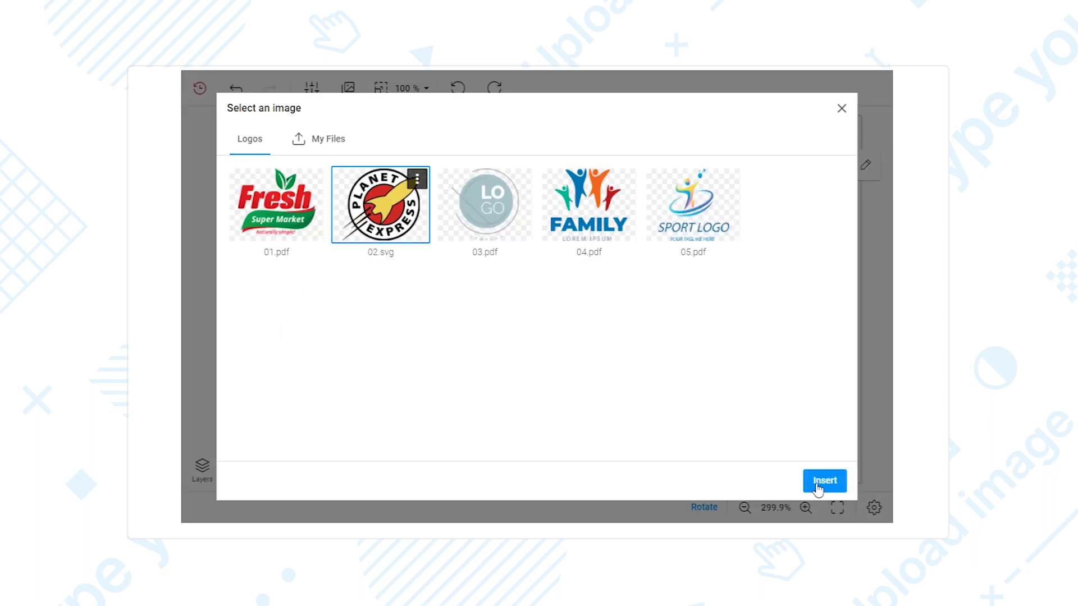
click(818, 483)
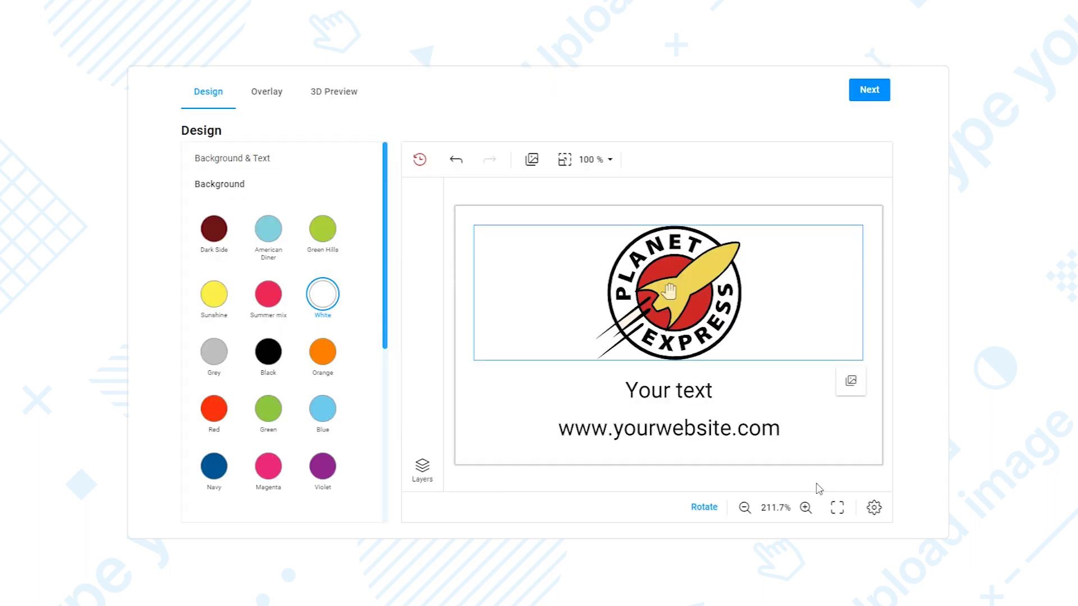
click(322, 409)
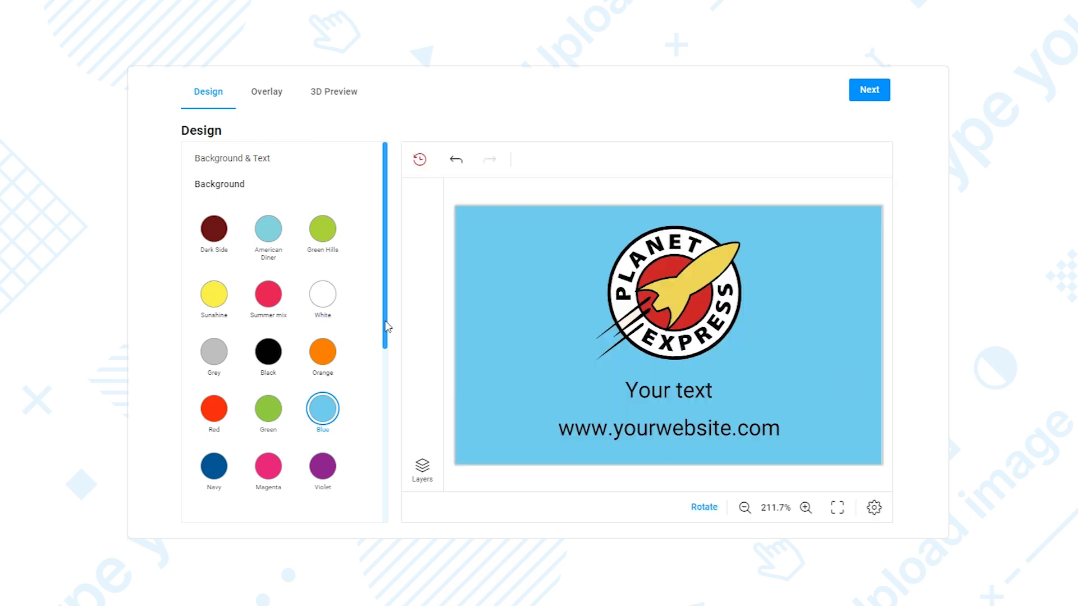
scroll(373, 393, down, 5)
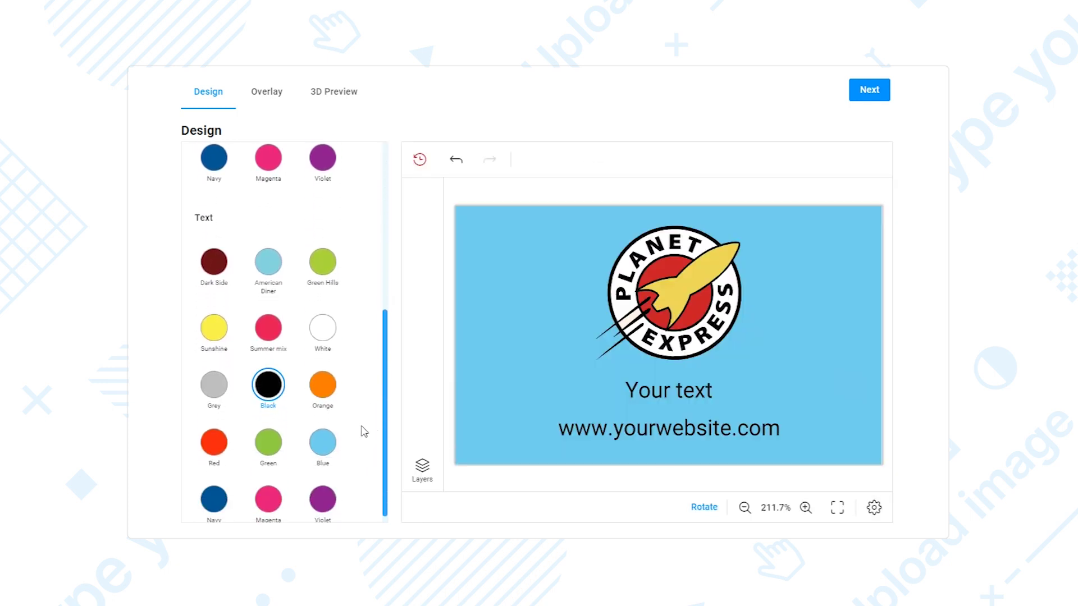
click(331, 336)
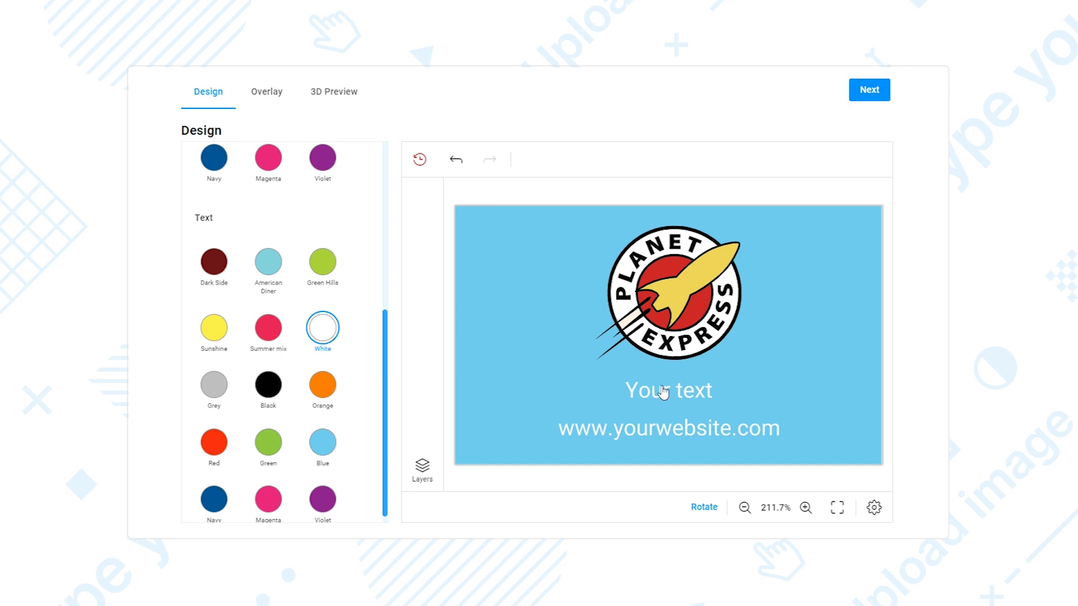
click(634, 431)
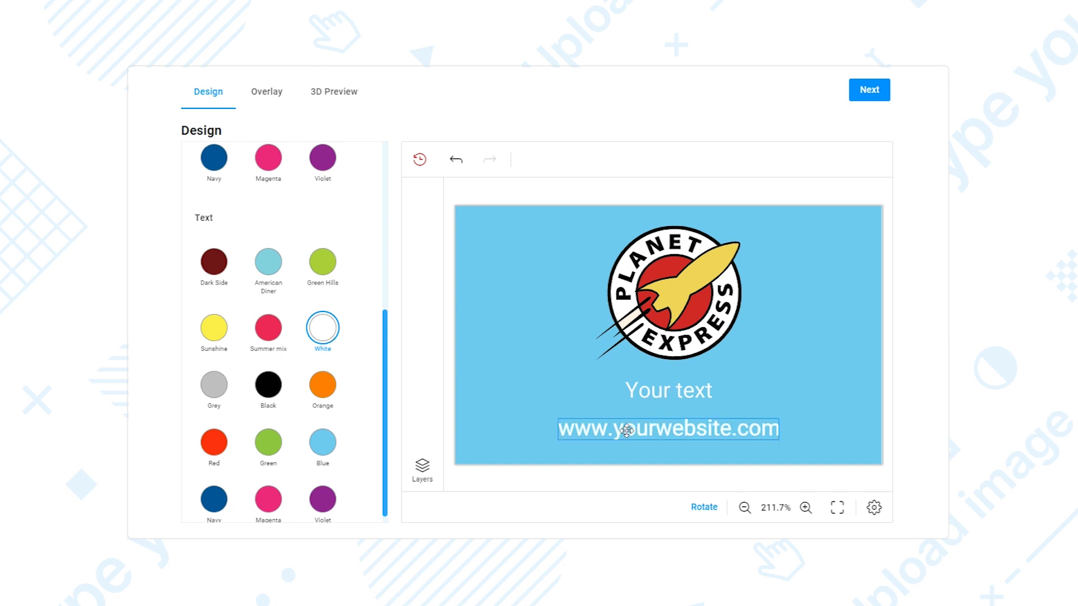
drag(613, 429, 732, 430)
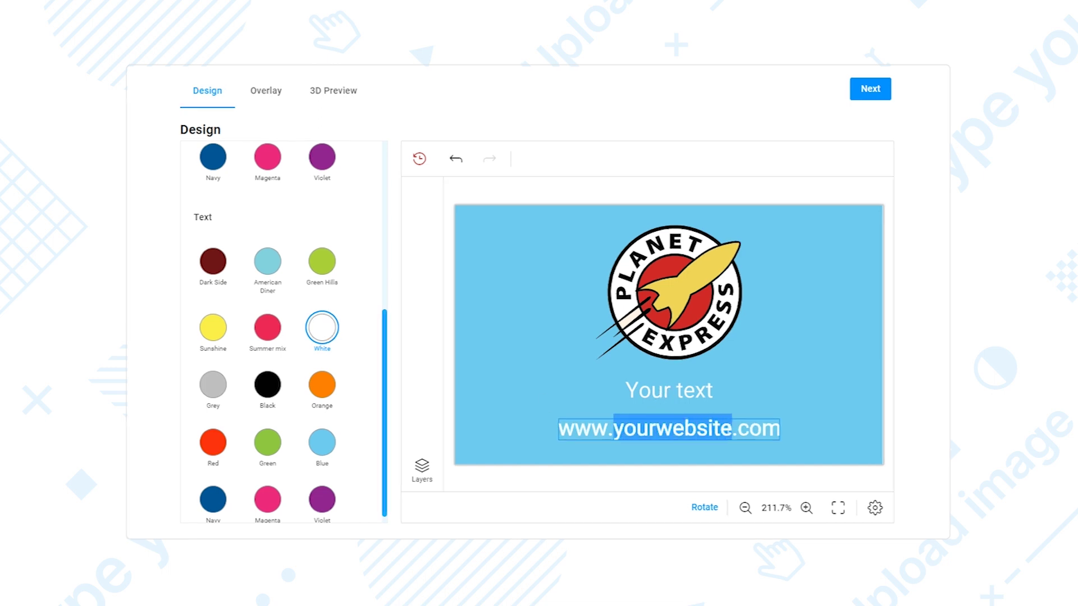
text(planetexpr)
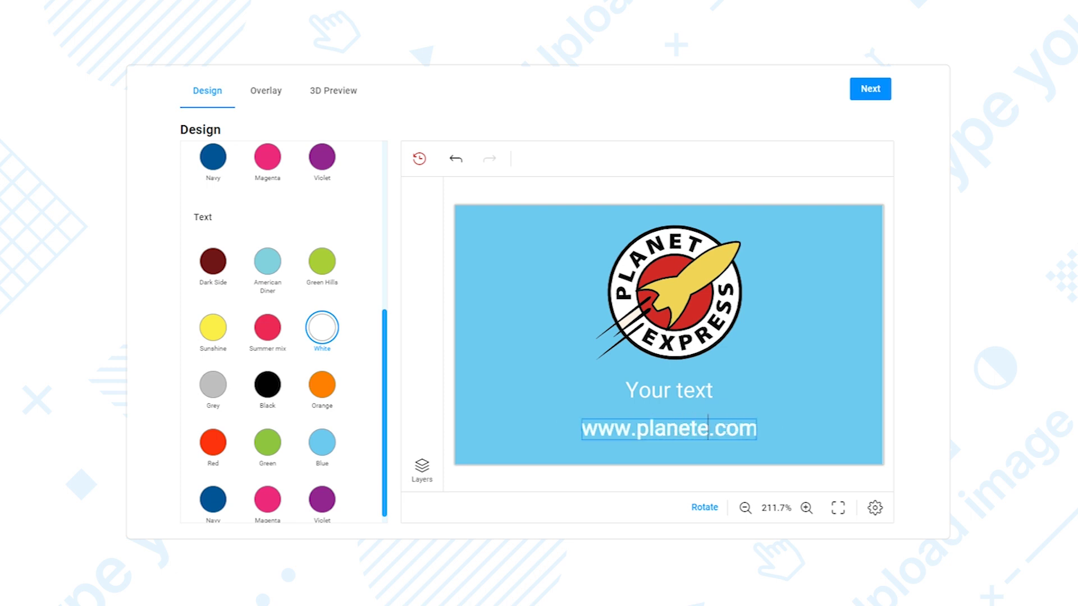
text(ess)
Step: Replace 'Your text' with 'My new design'
click(630, 397)
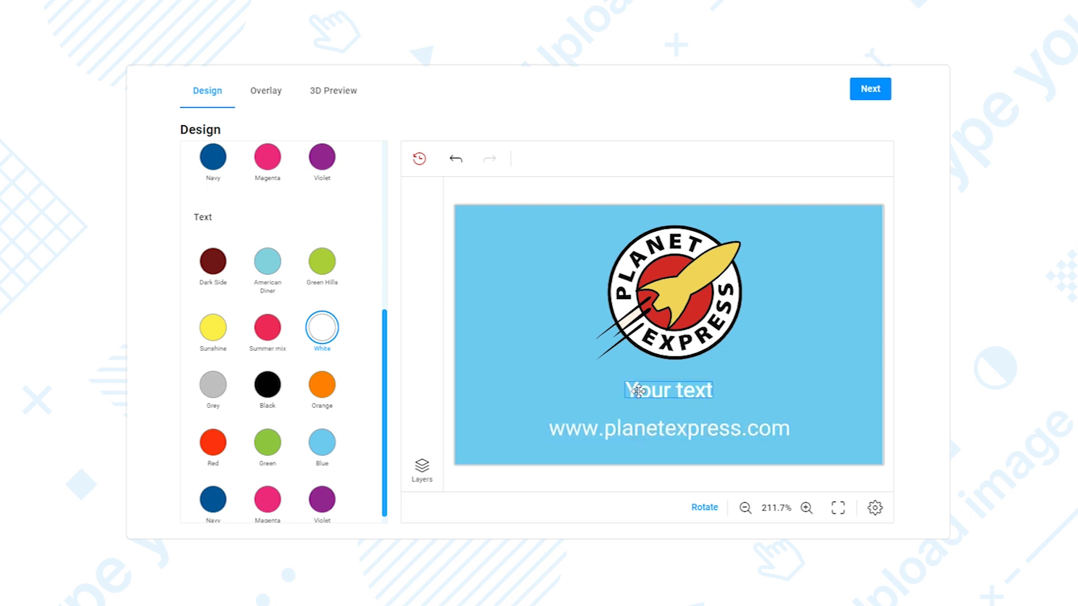
drag(629, 397, 735, 396)
text(My new design)
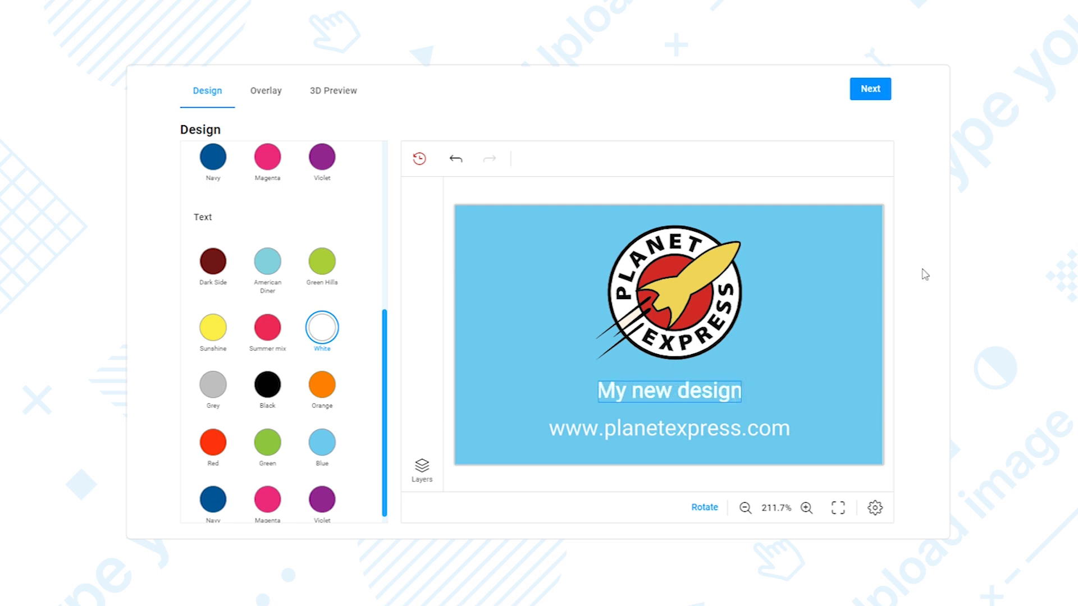
Step: In the Overlay step, toggle the design onto the Bottom panel, then advance to 3D Preview
click(268, 101)
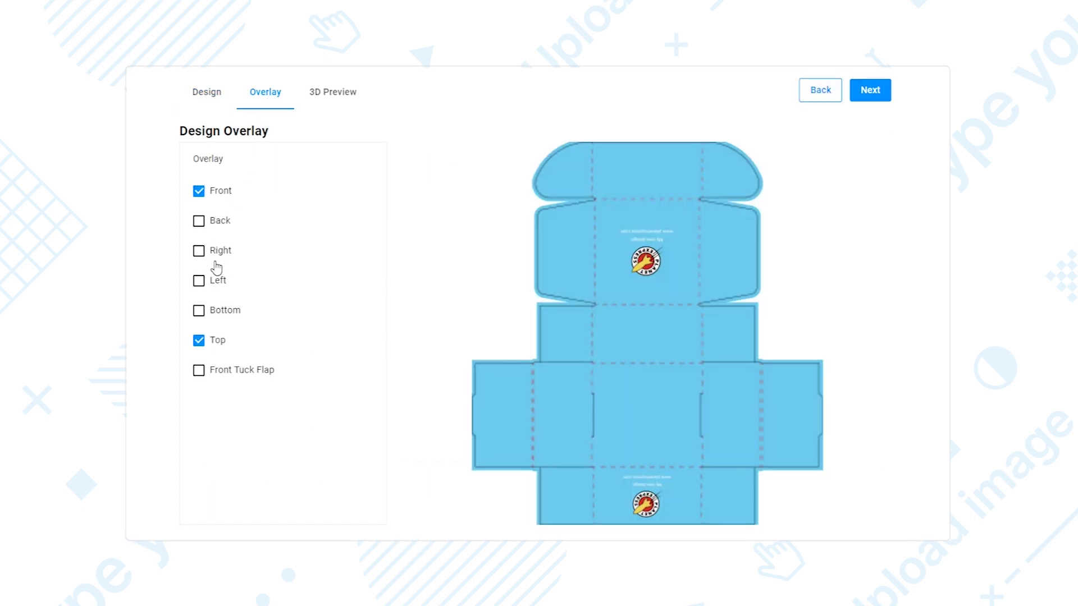
click(198, 311)
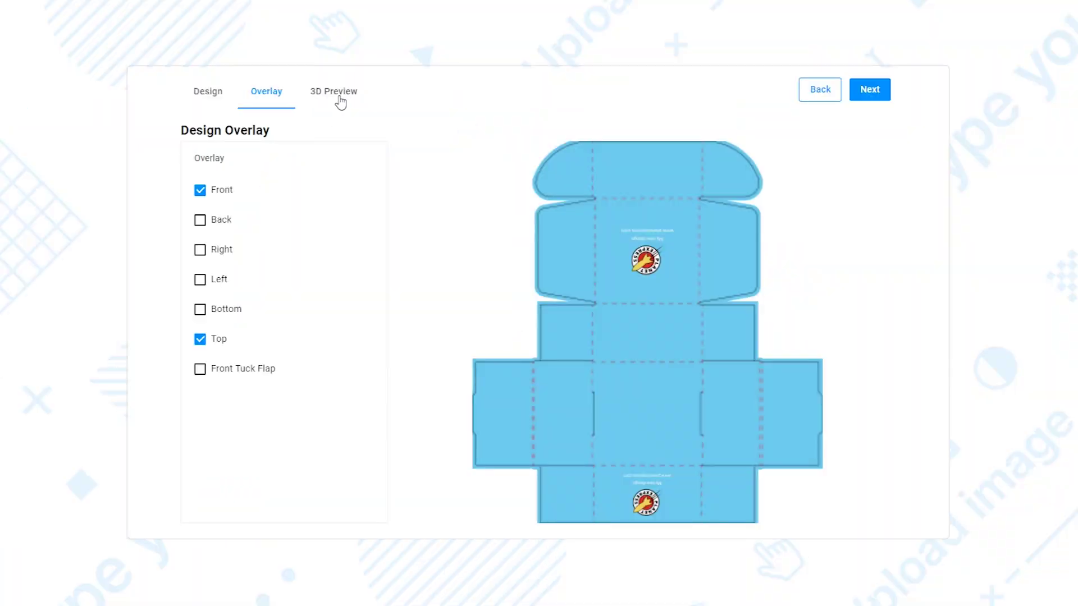
click(337, 101)
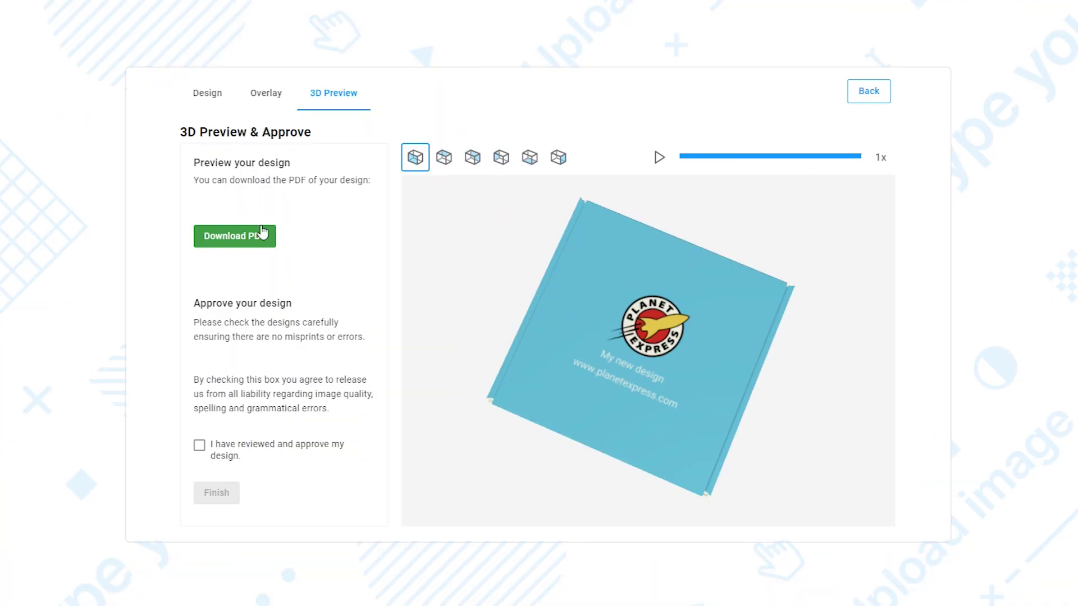
Step: Tick the approval box for the reviewed design and download it as hires.pdf
click(199, 450)
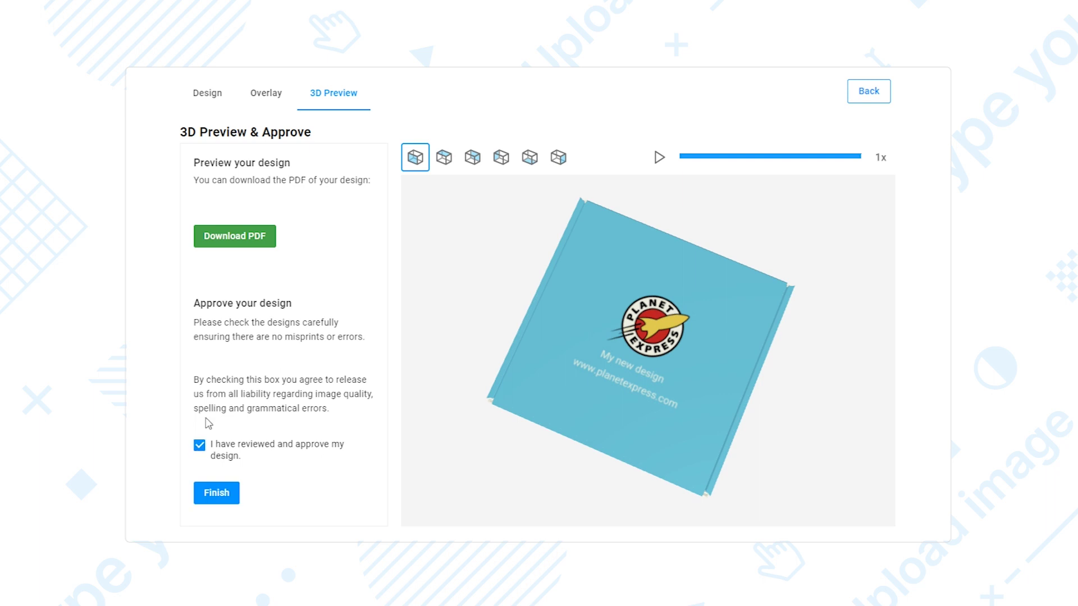
click(233, 245)
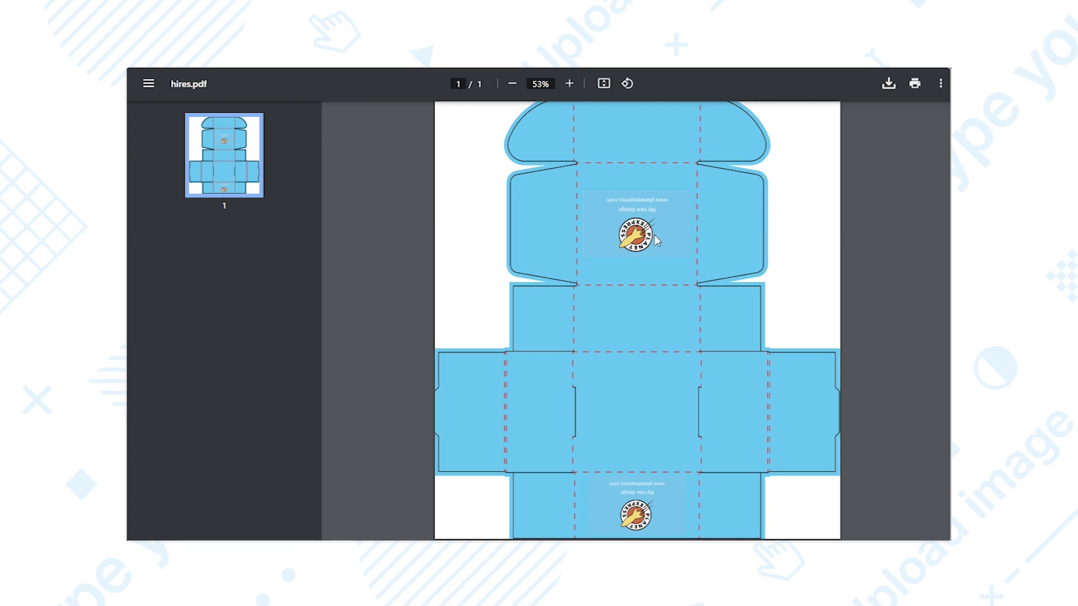
Step: Scroll up and down through hires.pdf to inspect the blue dieline and Planet Express logos
scroll(655, 238, up, 5)
scroll(645, 233, down, 3)
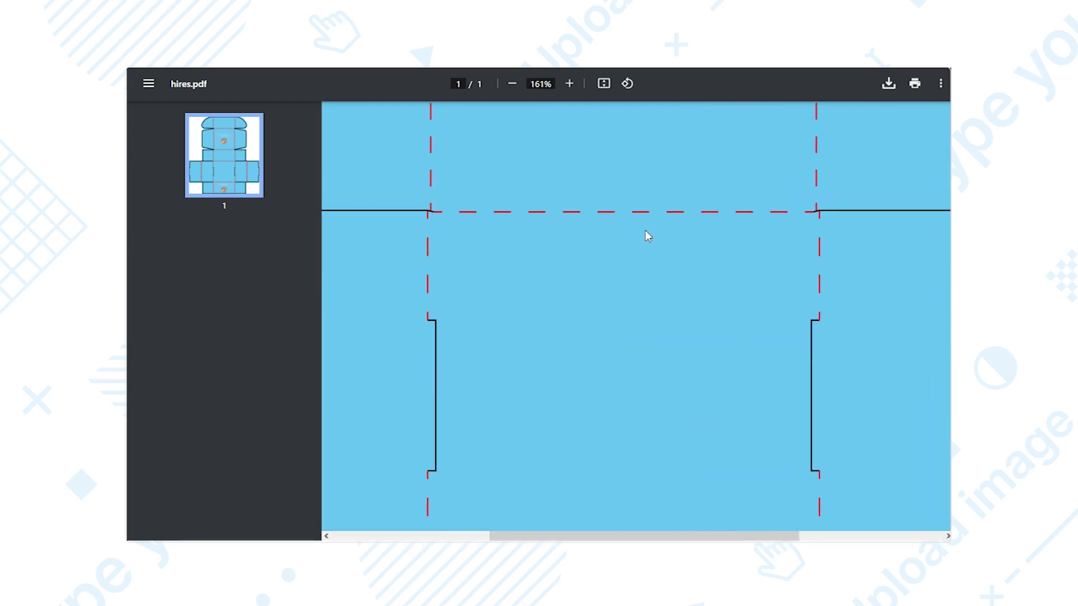
scroll(645, 230, up, 6)
scroll(645, 231, down, 5)
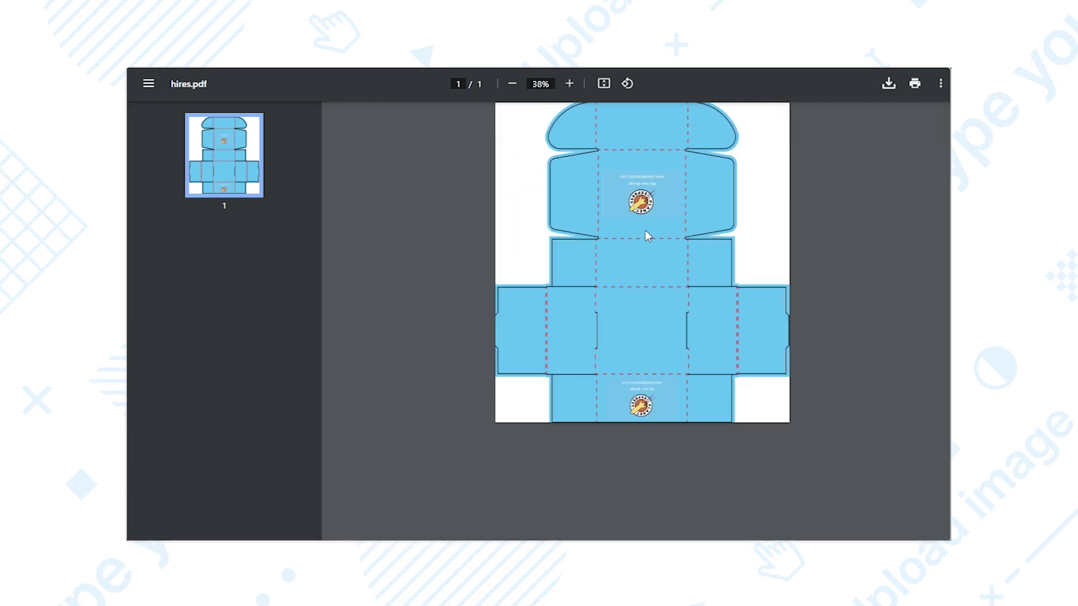